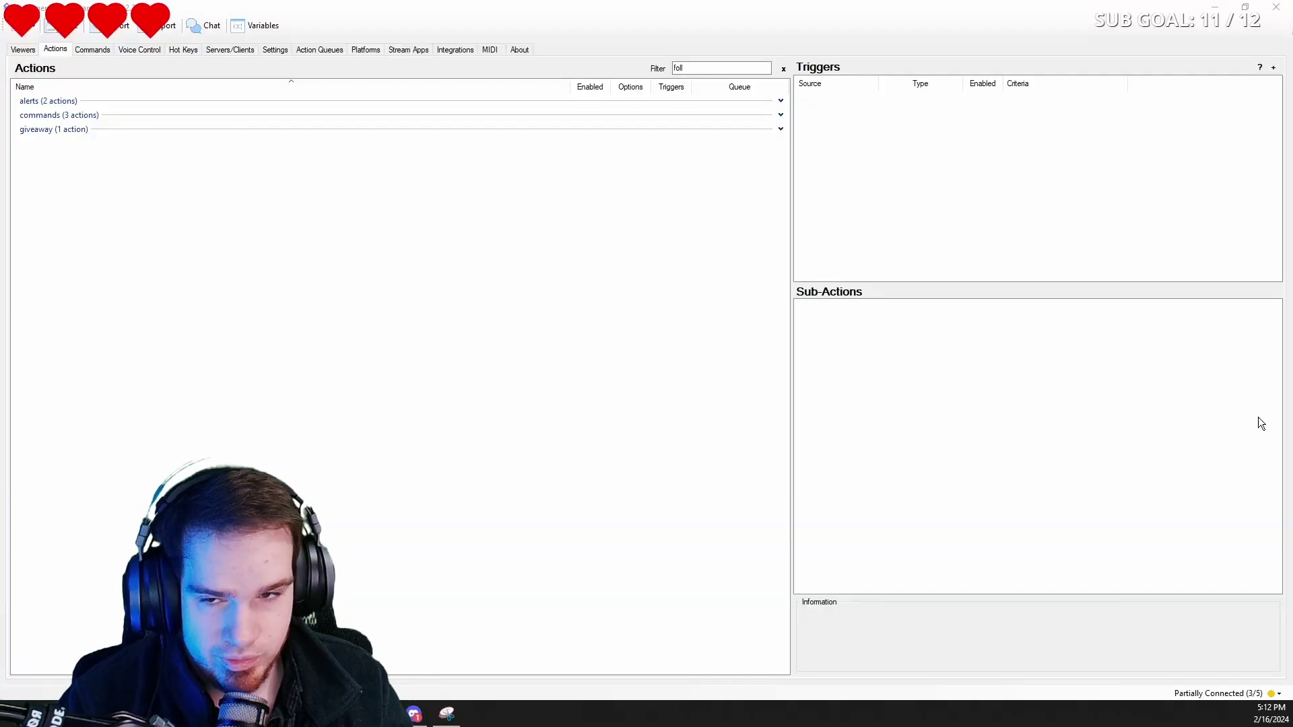
# Add an action named 'random follow' and attach a Twitch Channel Follow trigger
pyautogui.rightClick(416, 260)
pyautogui.click(445, 269)
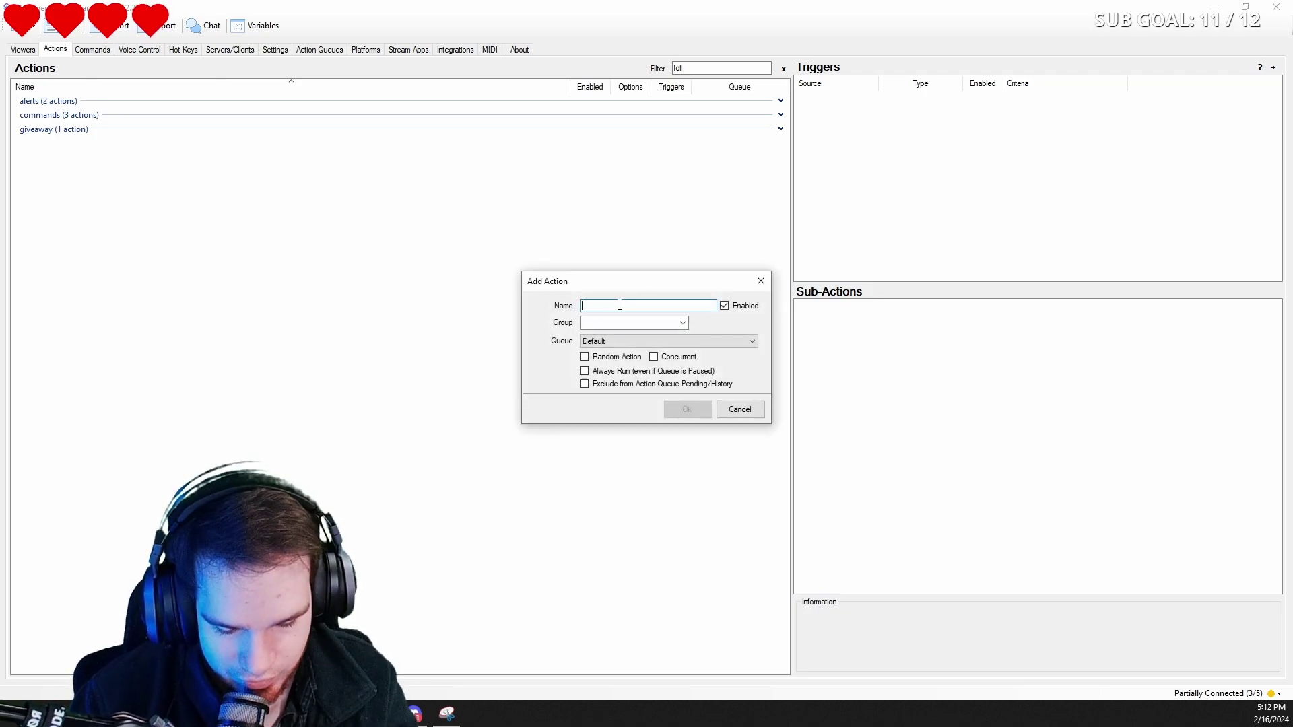
pyautogui.write('random follow')
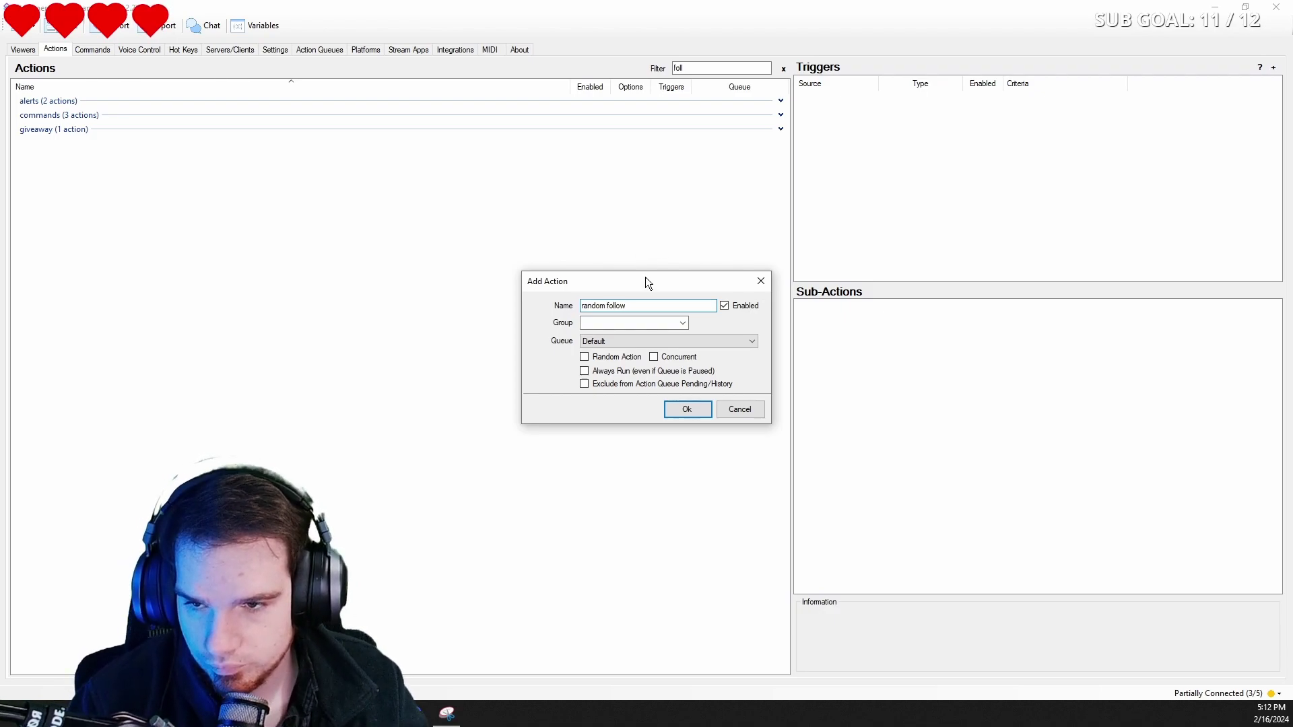
pyautogui.click(684, 413)
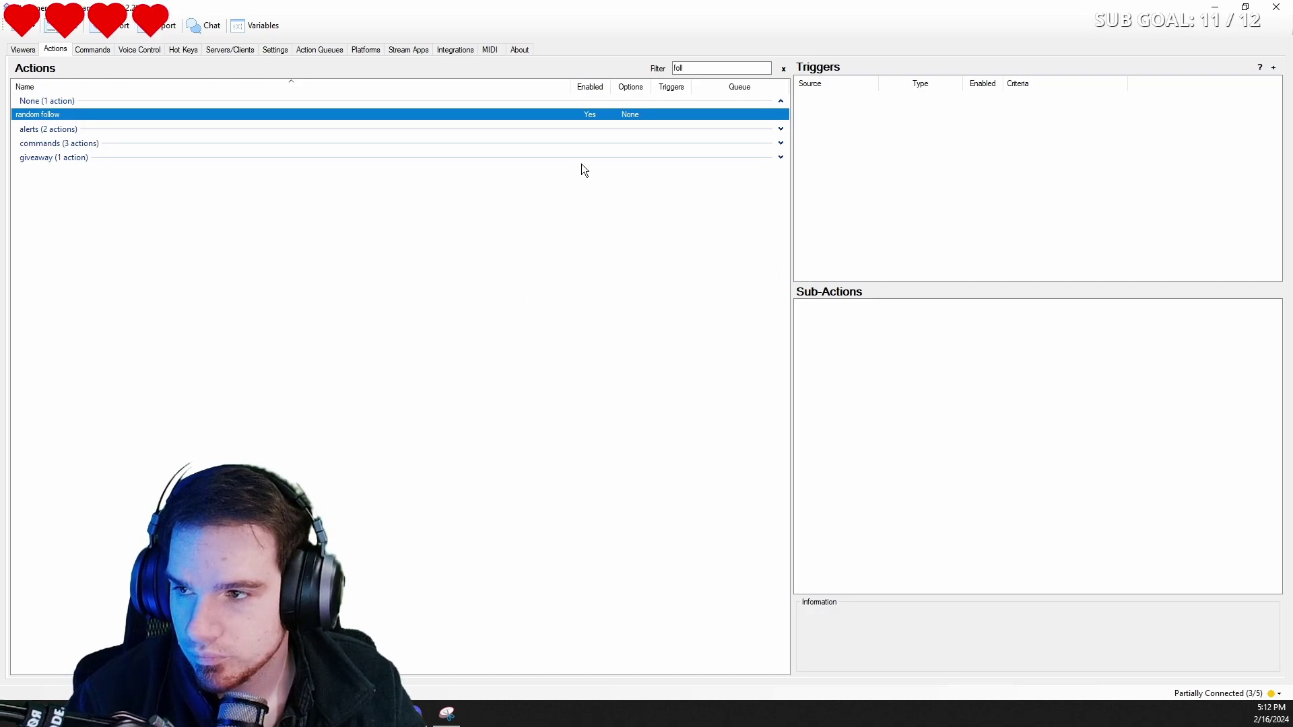
pyautogui.rightClick(863, 130)
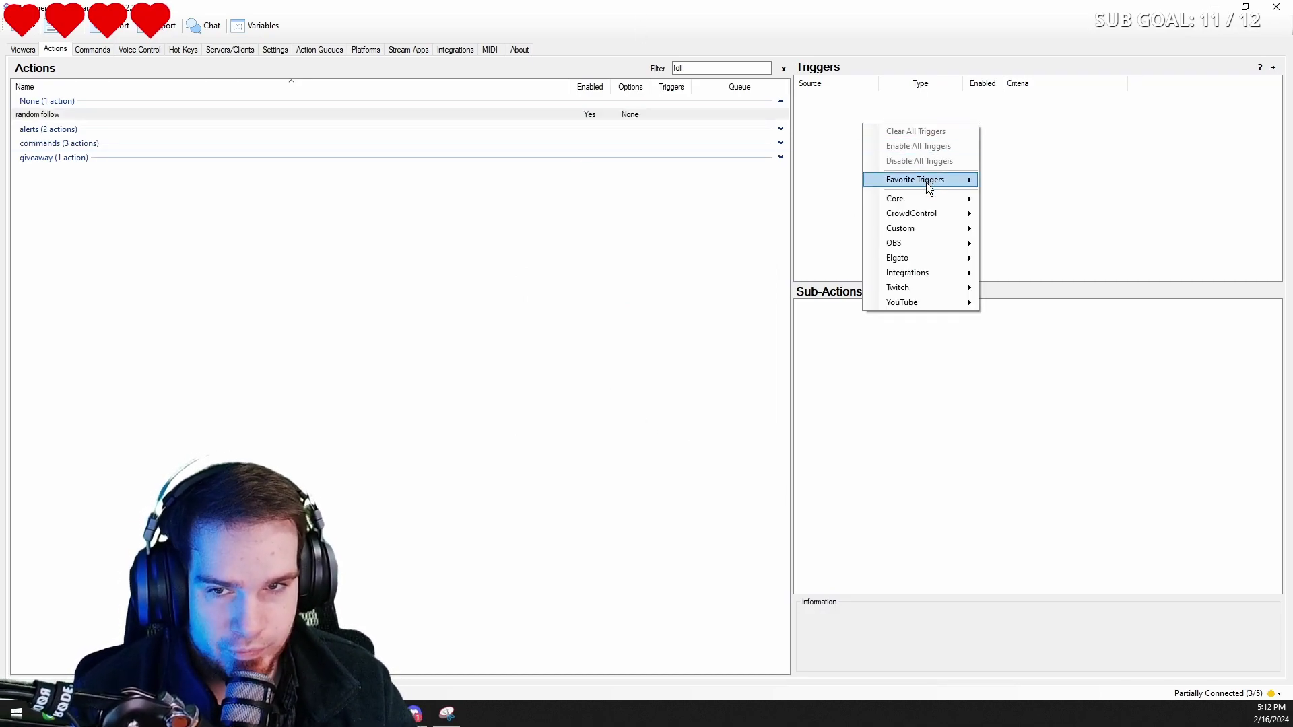
pyautogui.moveTo(897, 286)
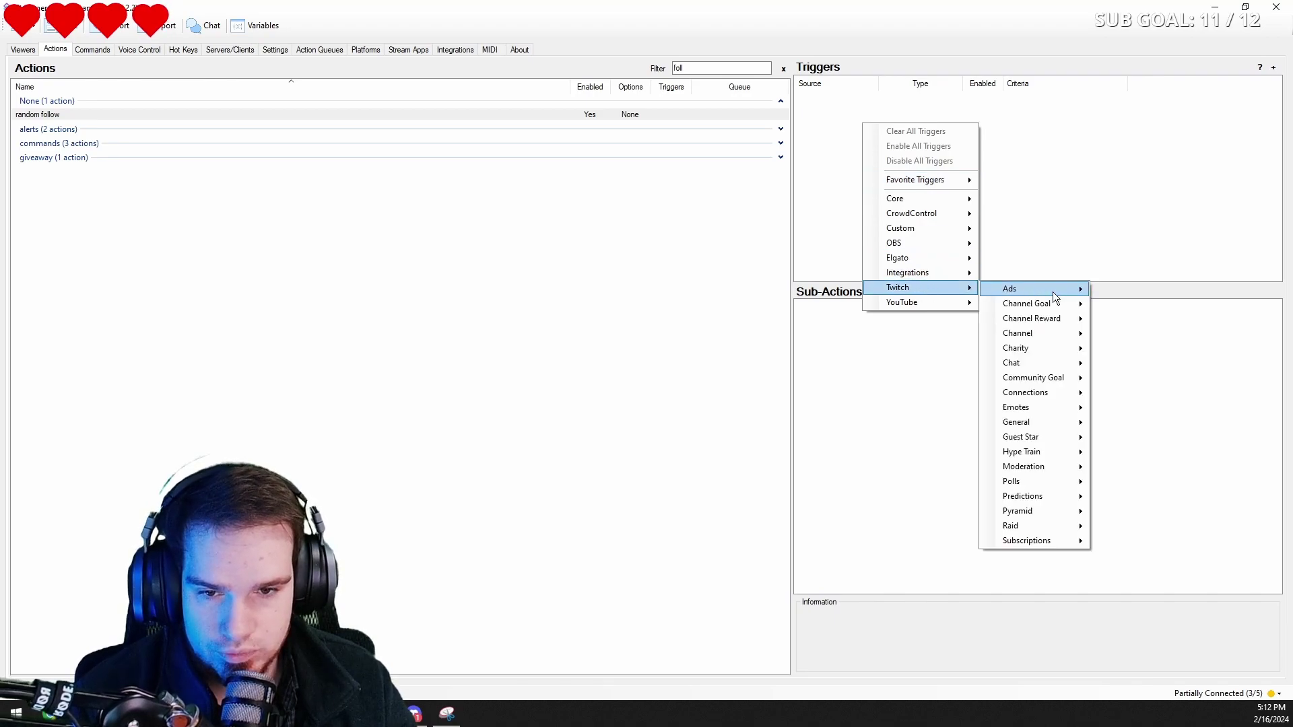
pyautogui.moveTo(1018, 333)
pyautogui.click(1147, 337)
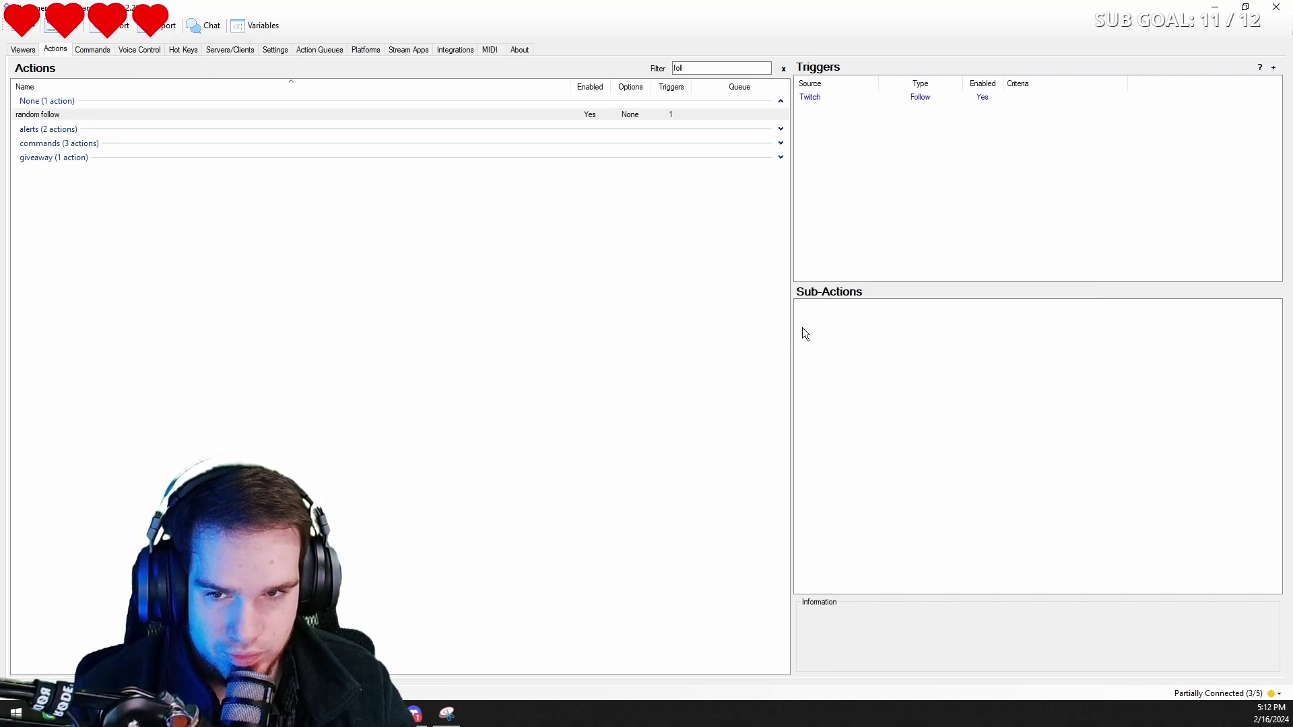
# Add a Get Random Number sub-action with a range of 1 to 2
pyautogui.rightClick(878, 337)
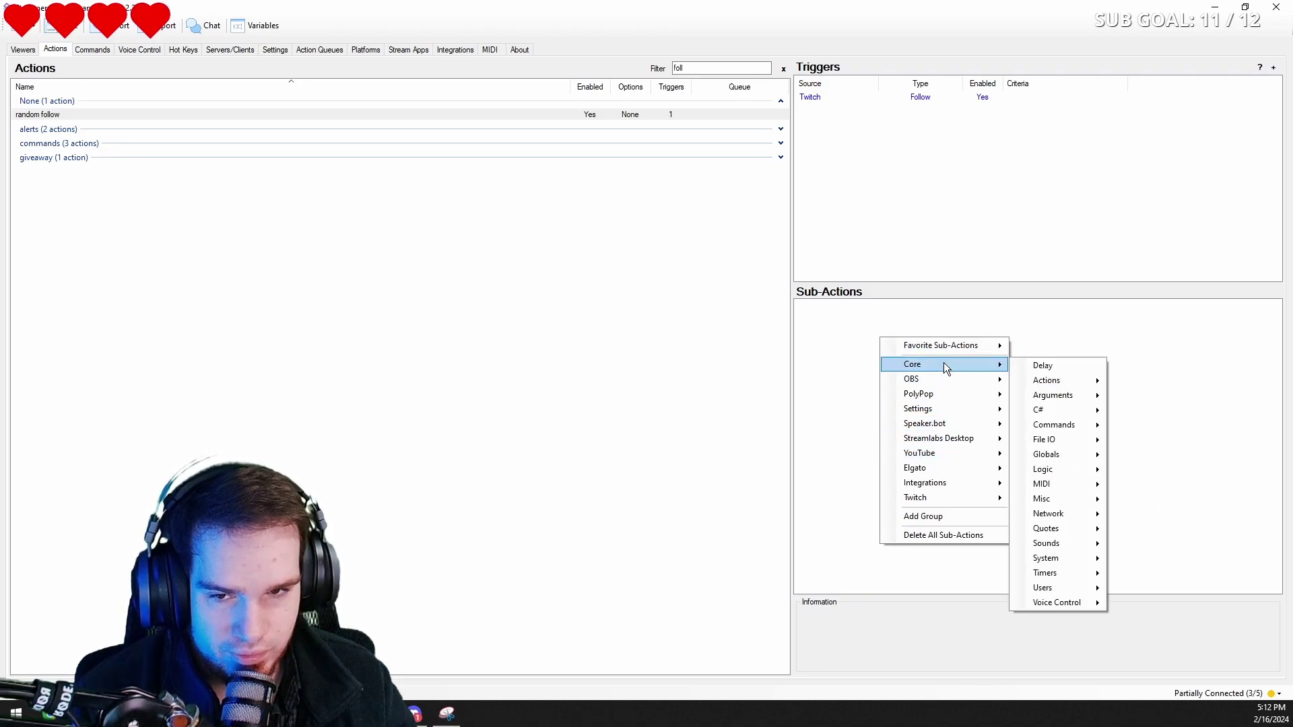
pyautogui.moveTo(943, 364)
pyautogui.moveTo(1051, 469)
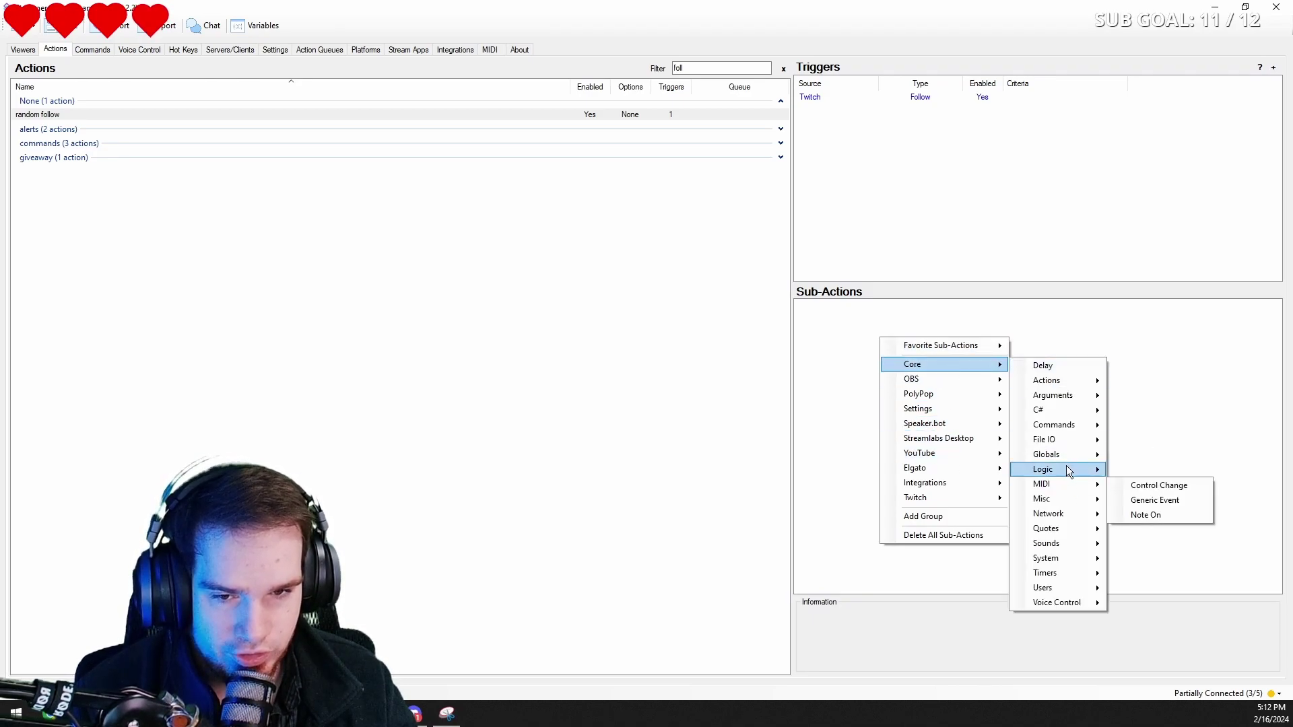
pyautogui.click(1174, 500)
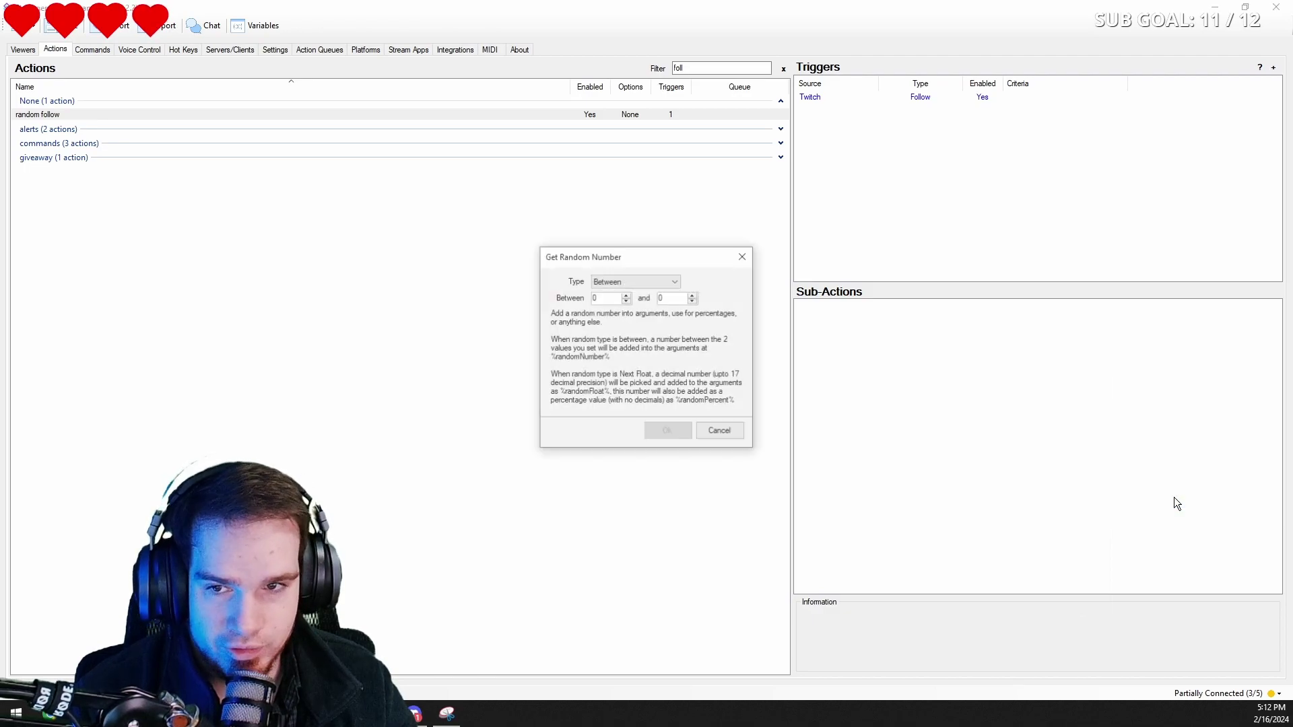
pyautogui.click(693, 295)
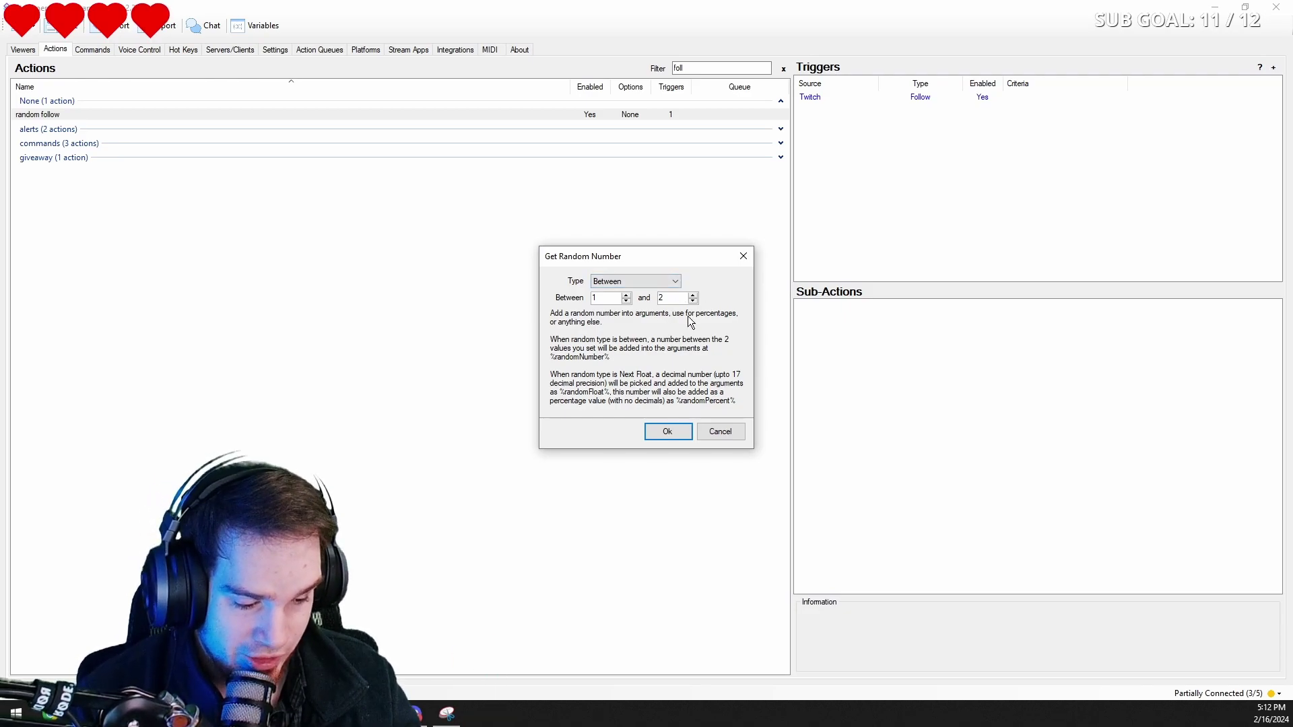
pyautogui.click(667, 431)
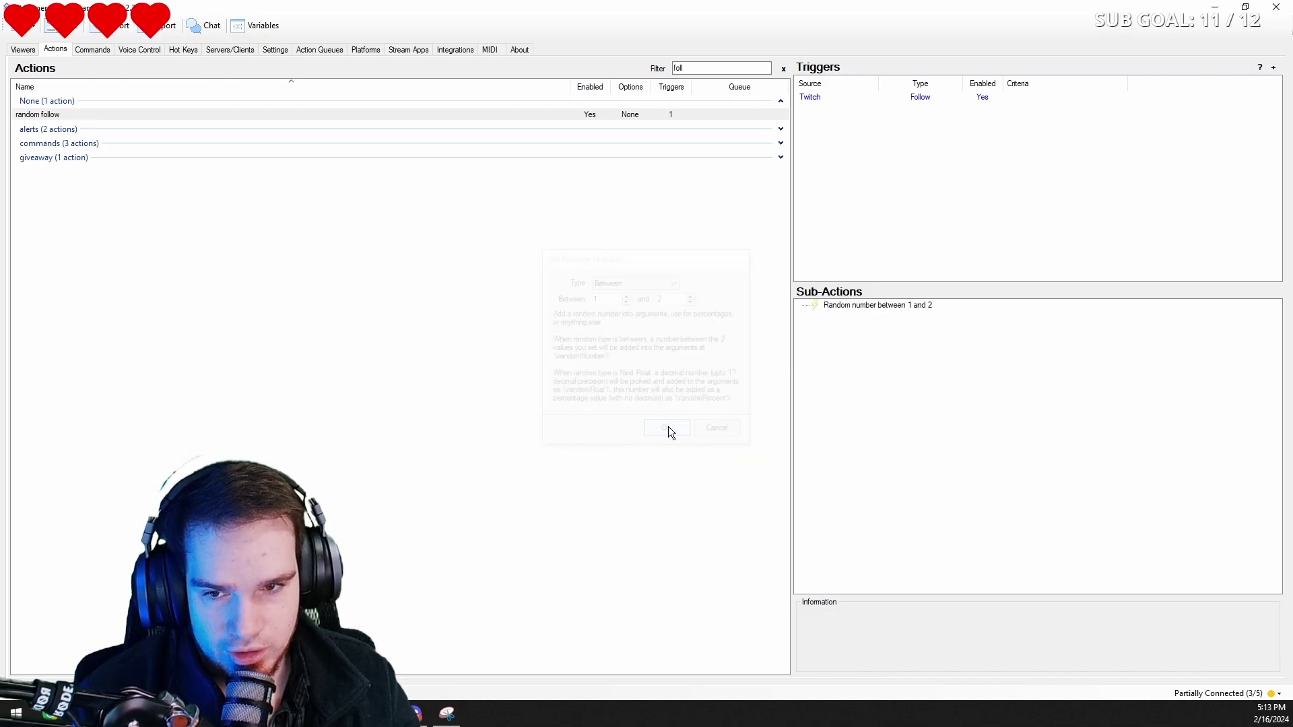
# Add an If/Else sub-action that runs Follow alert when randomNumber equals 1
pyautogui.rightClick(854, 336)
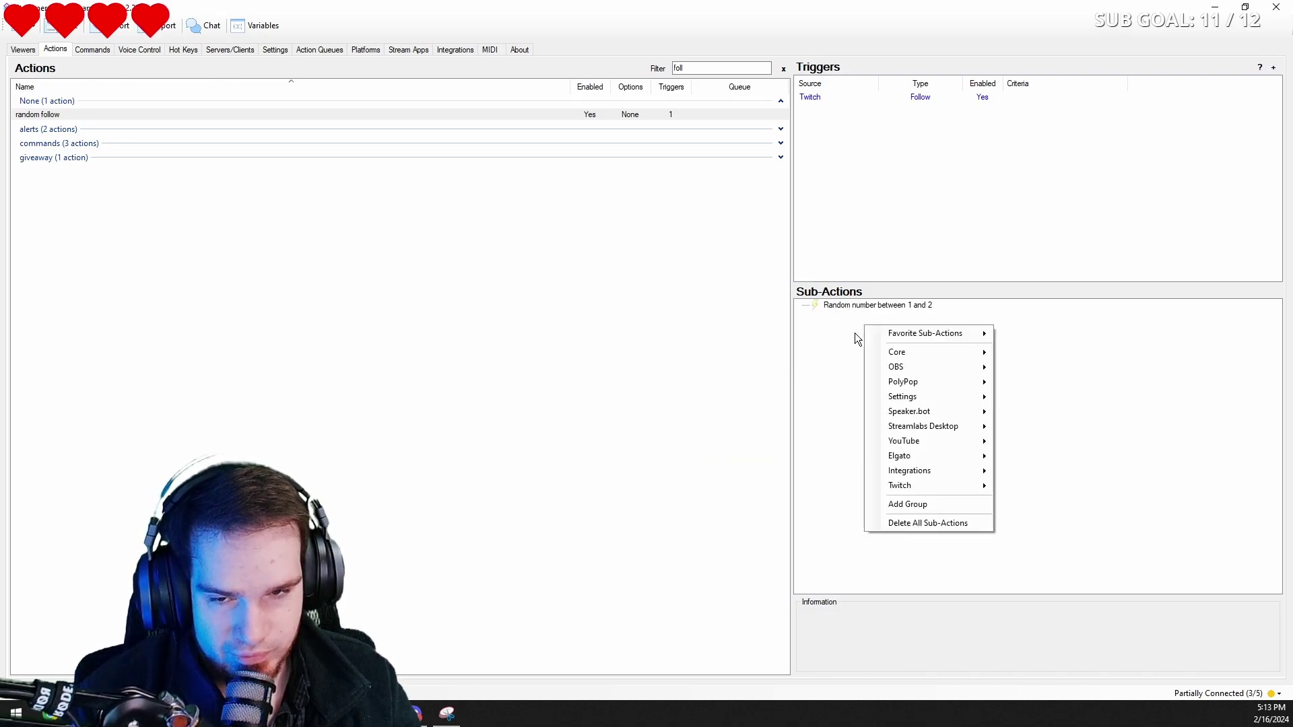
pyautogui.moveTo(897, 352)
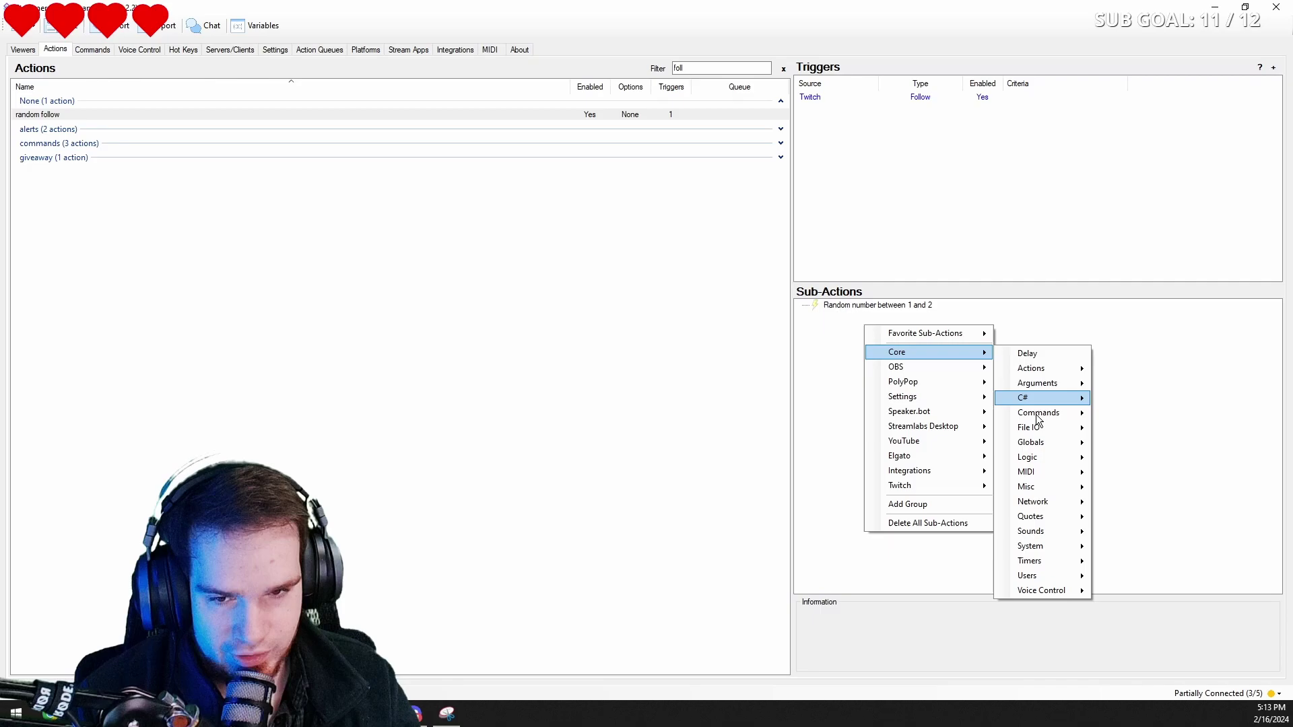
pyautogui.moveTo(1027, 456)
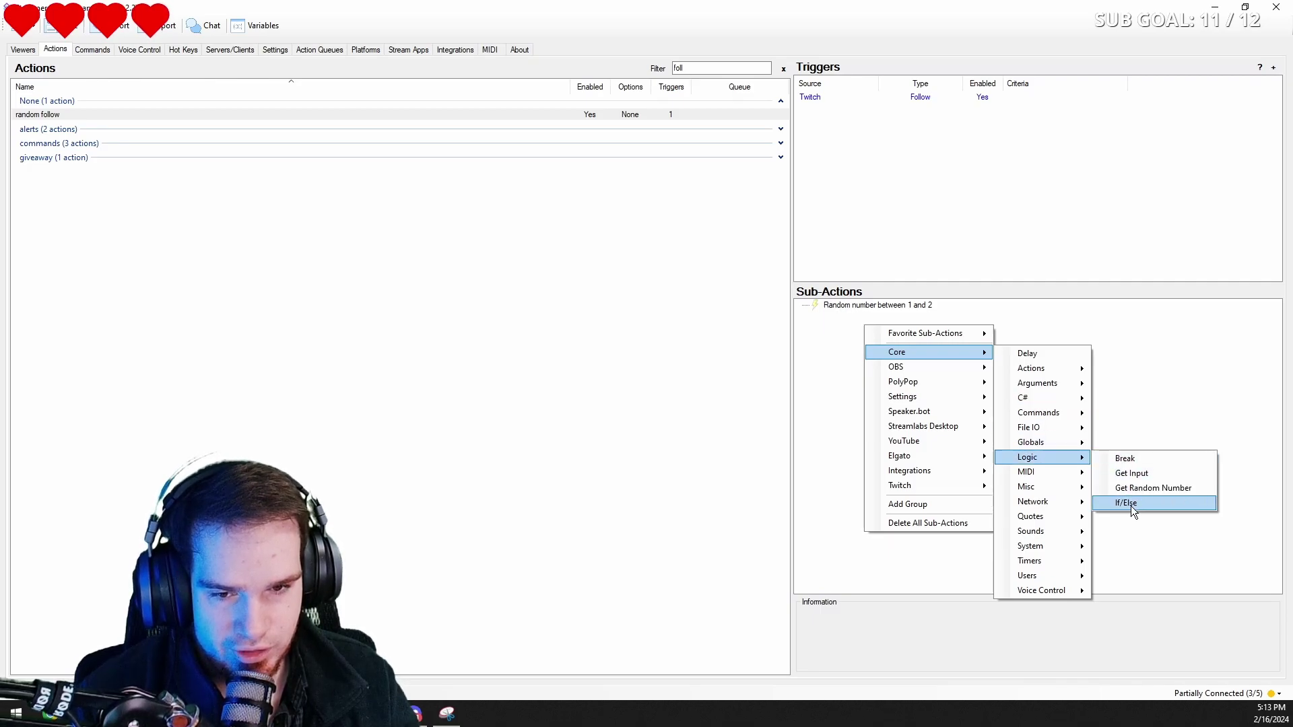
pyautogui.click(1131, 504)
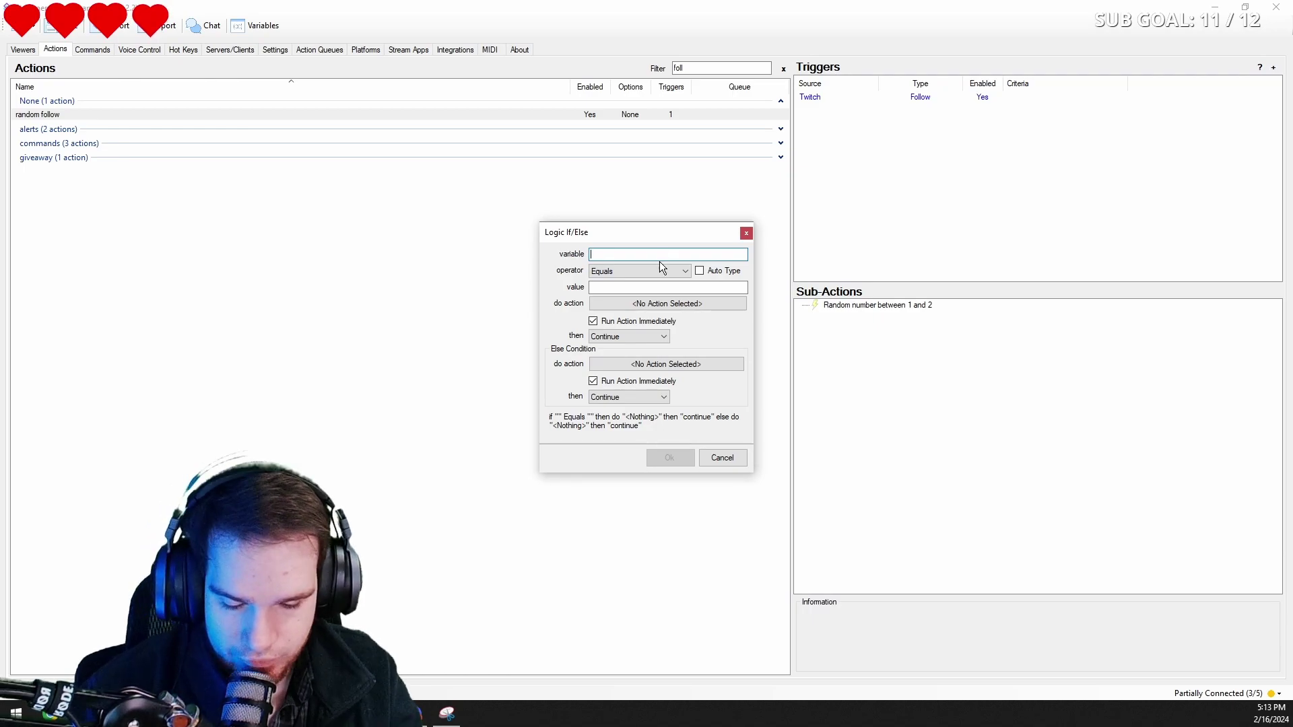
pyautogui.write('R')
pyautogui.press('BackSpace')
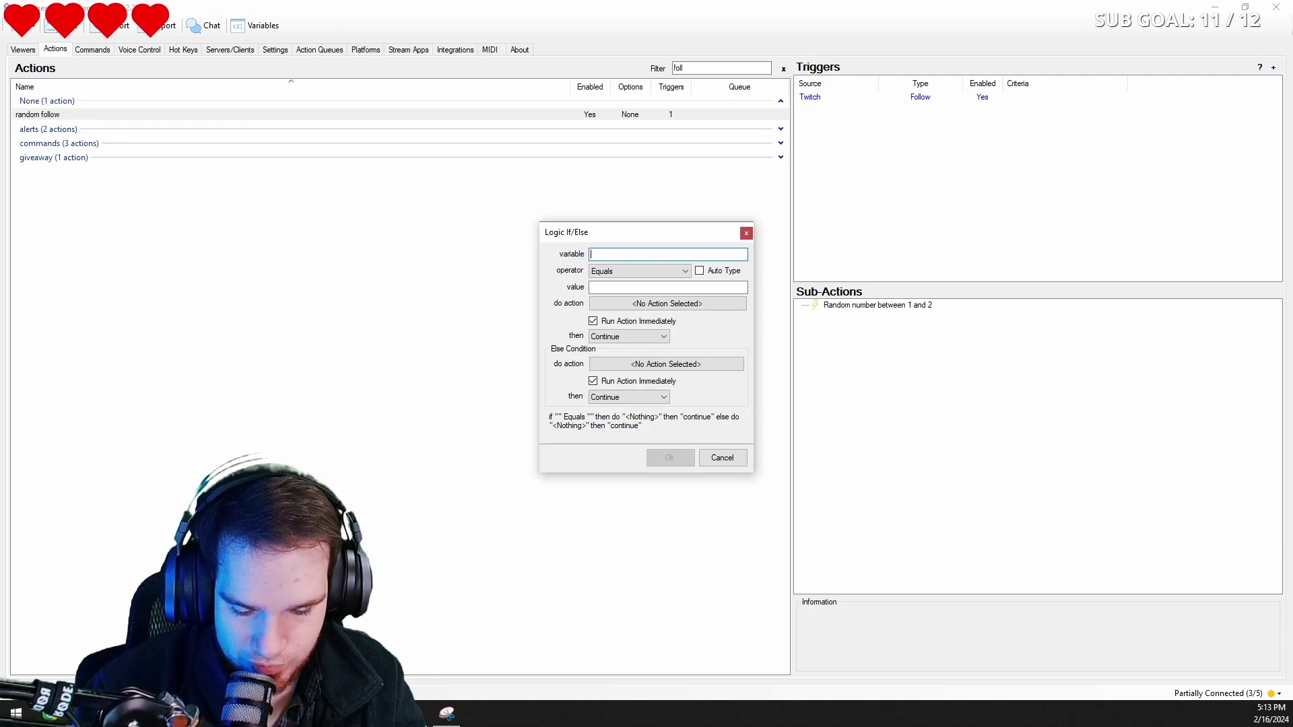
pyautogui.write('random')
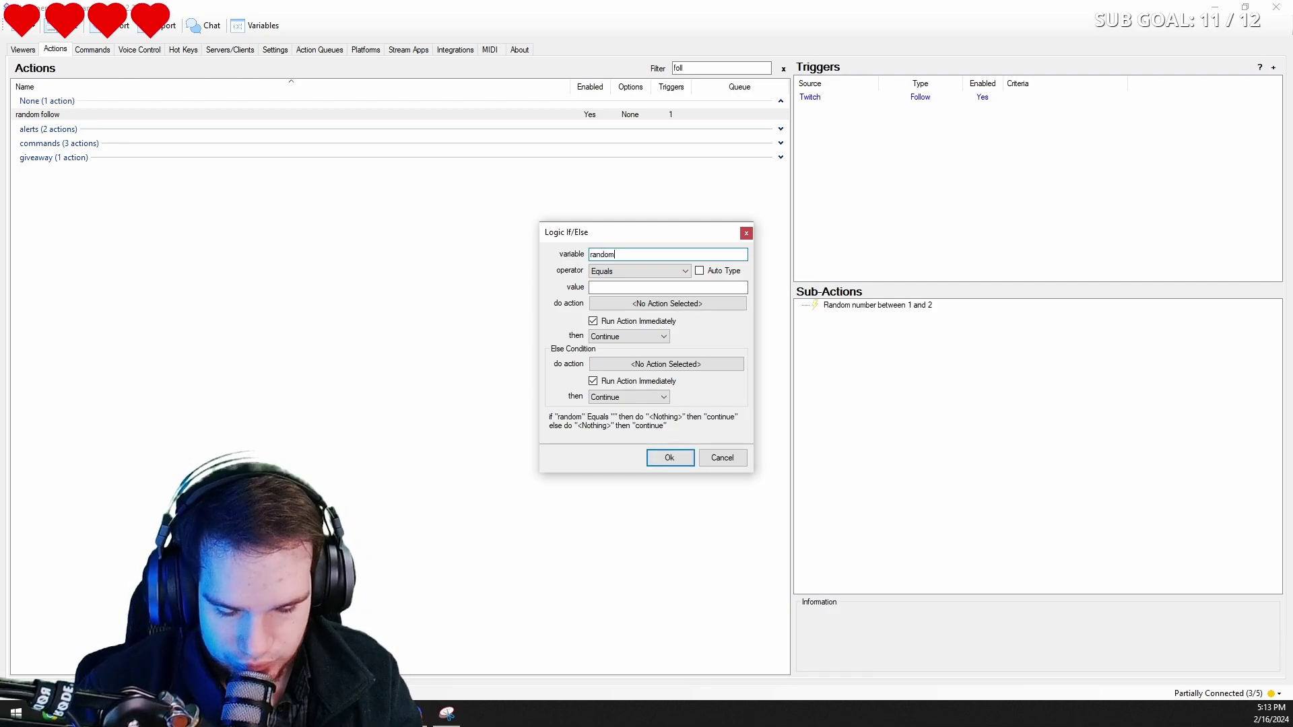
pyautogui.write('Number')
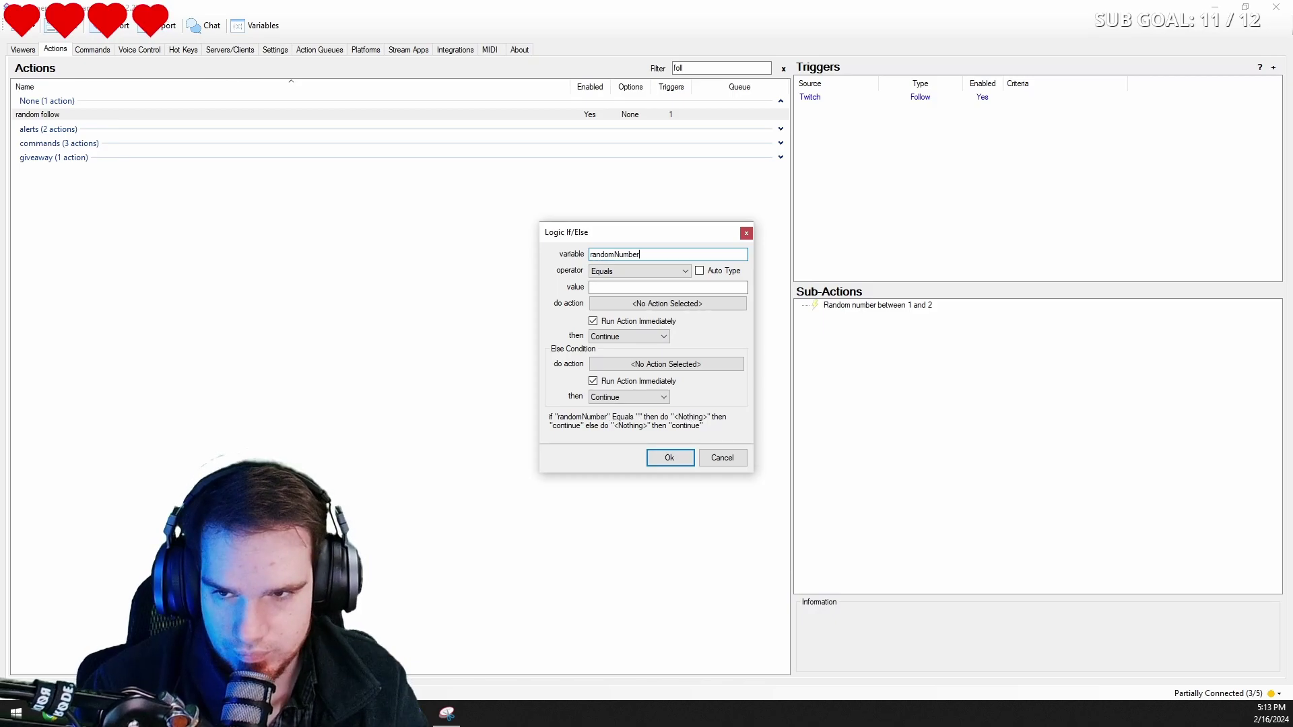
pyautogui.click(658, 288)
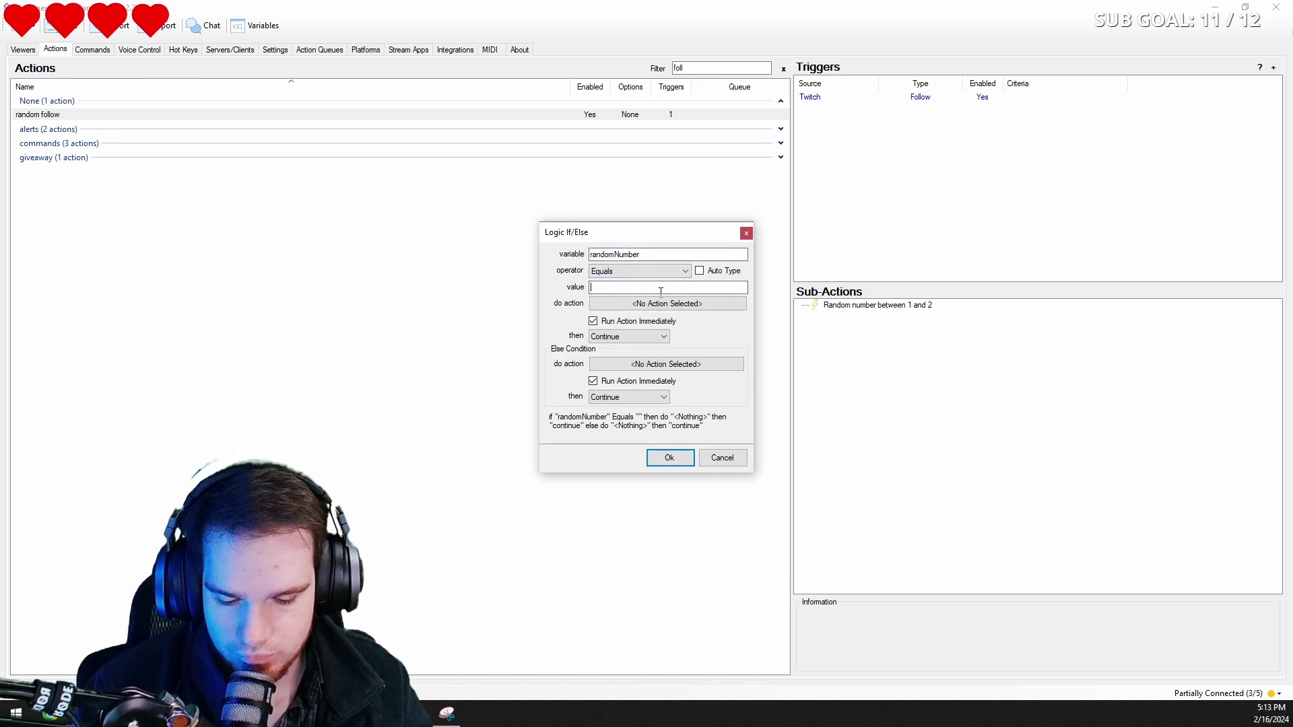
pyautogui.write('1')
pyautogui.click(660, 307)
pyautogui.scroll(-2, 647, 338)
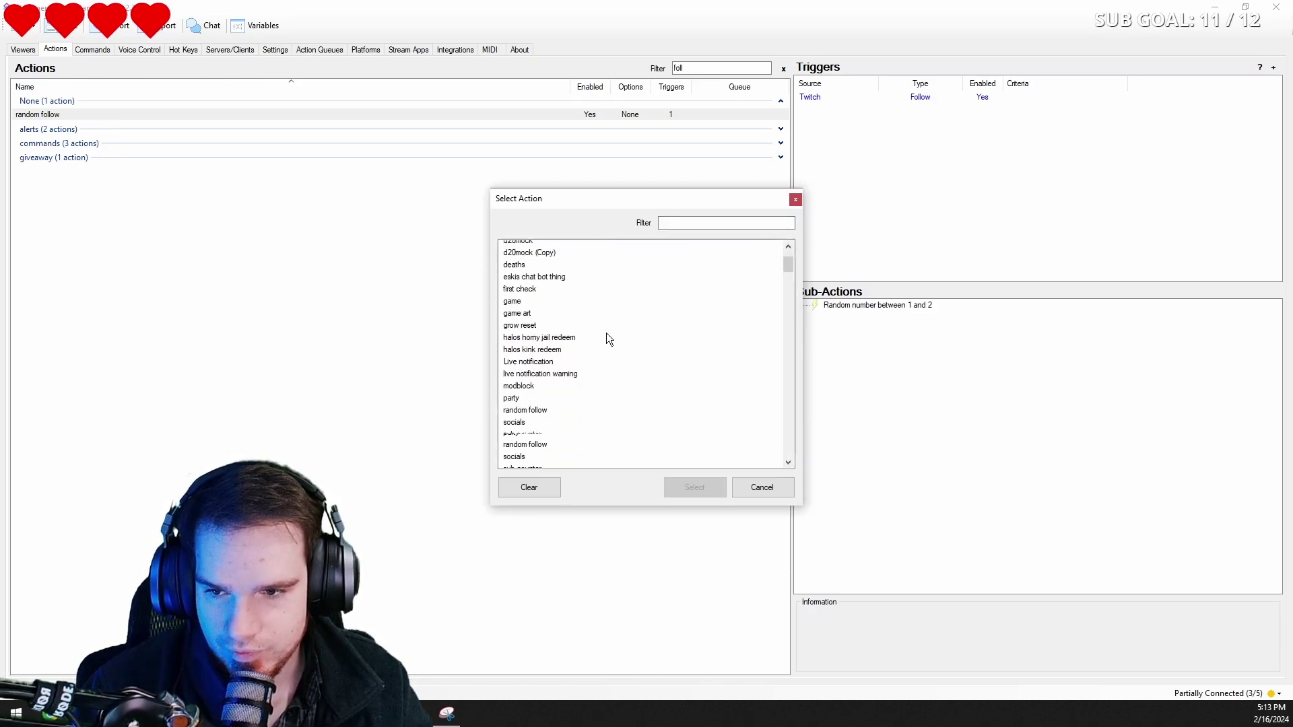
pyautogui.scroll(-1, 607, 332)
pyautogui.click(531, 452)
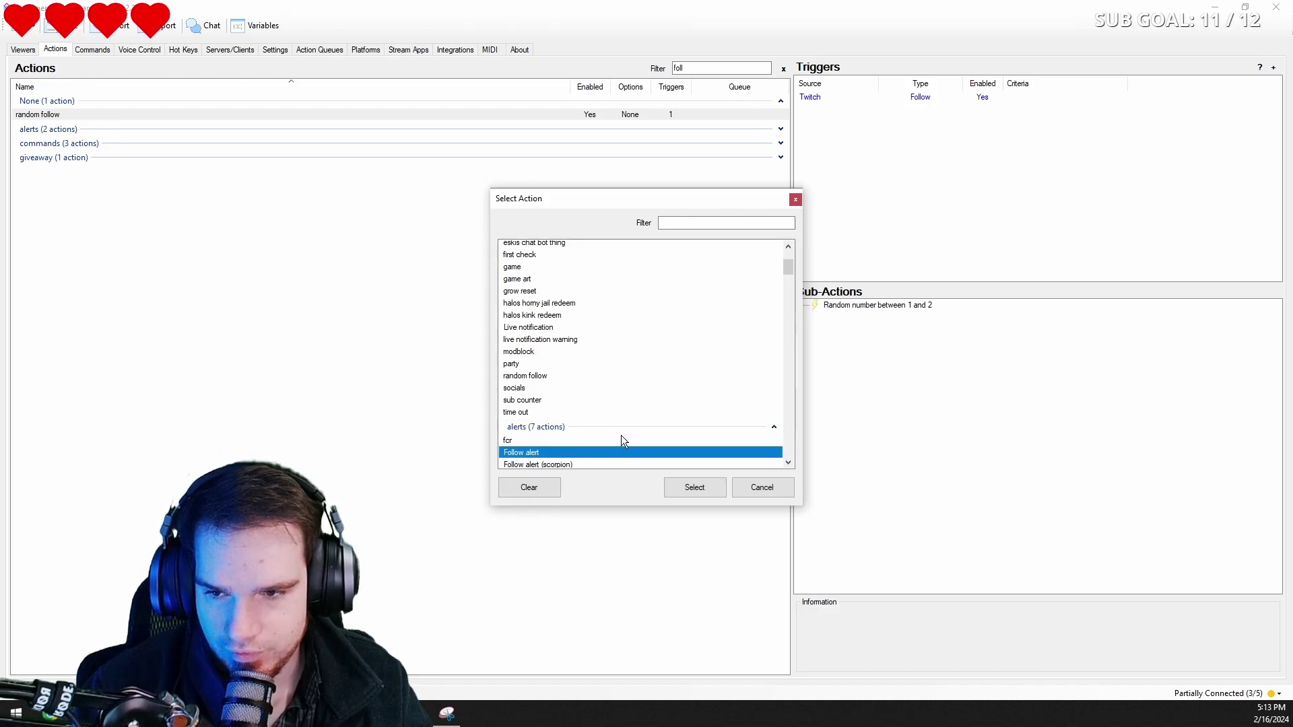
pyautogui.click(689, 488)
pyautogui.click(667, 457)
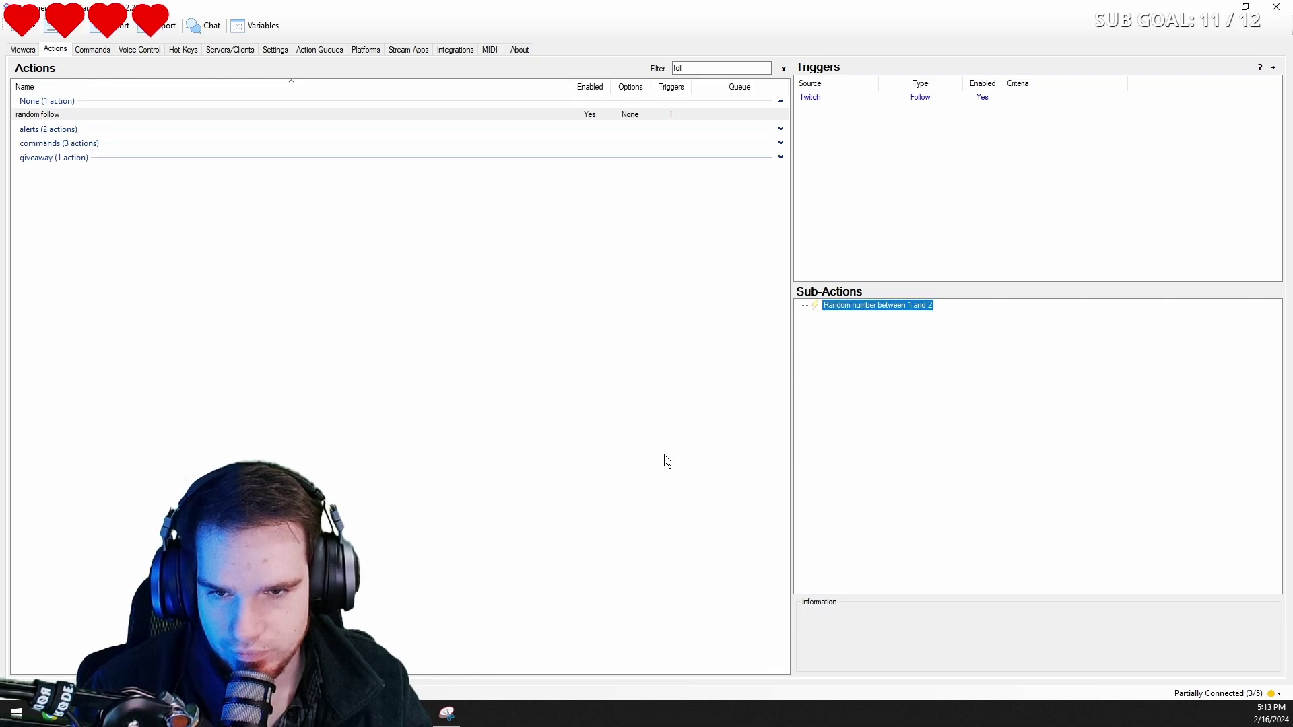
# Duplicate the If/Else sub-action and change the copy to value 2, running Follow alert (scorpion)
pyautogui.rightClick(929, 318)
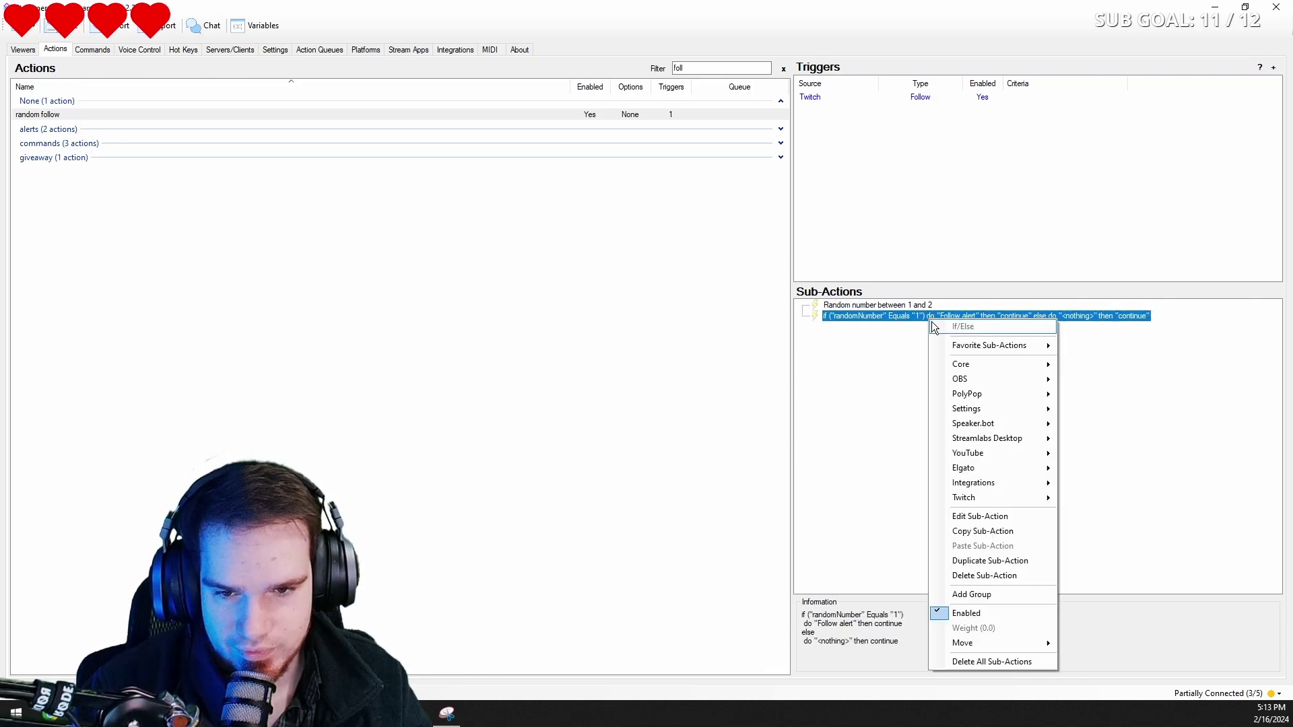
pyautogui.click(992, 561)
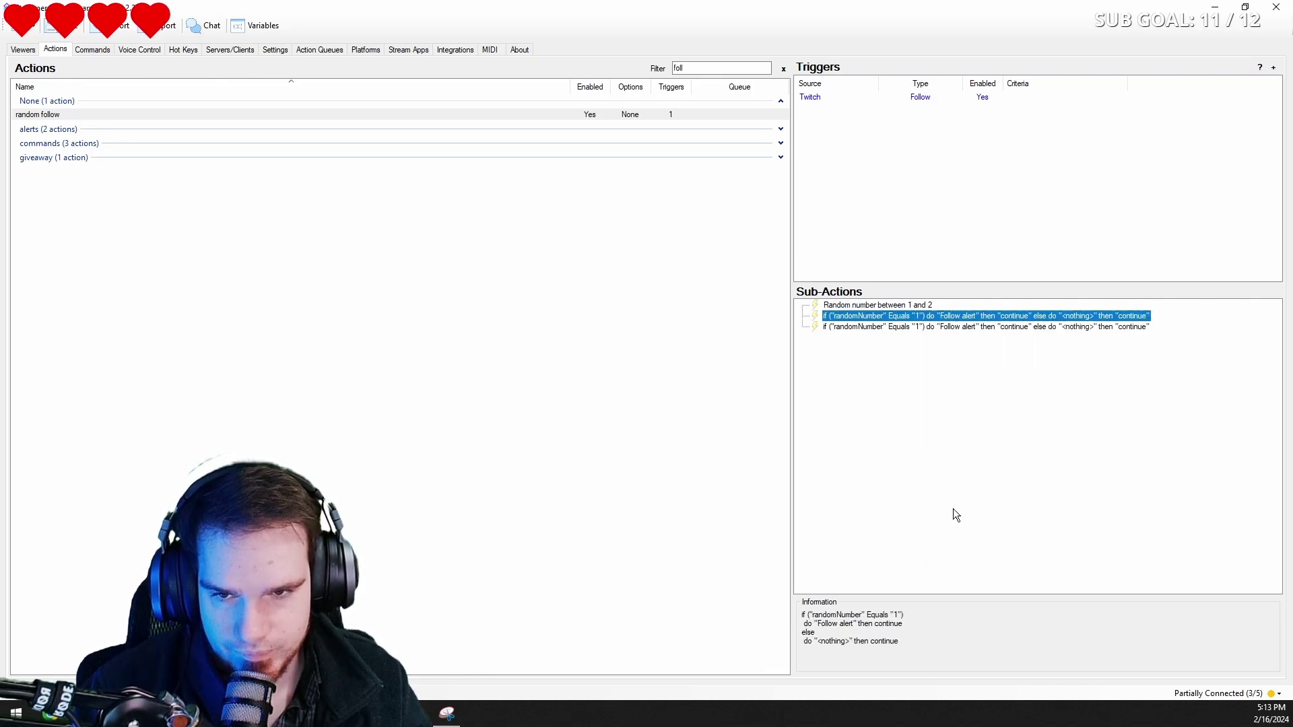
pyautogui.doubleClick(927, 328)
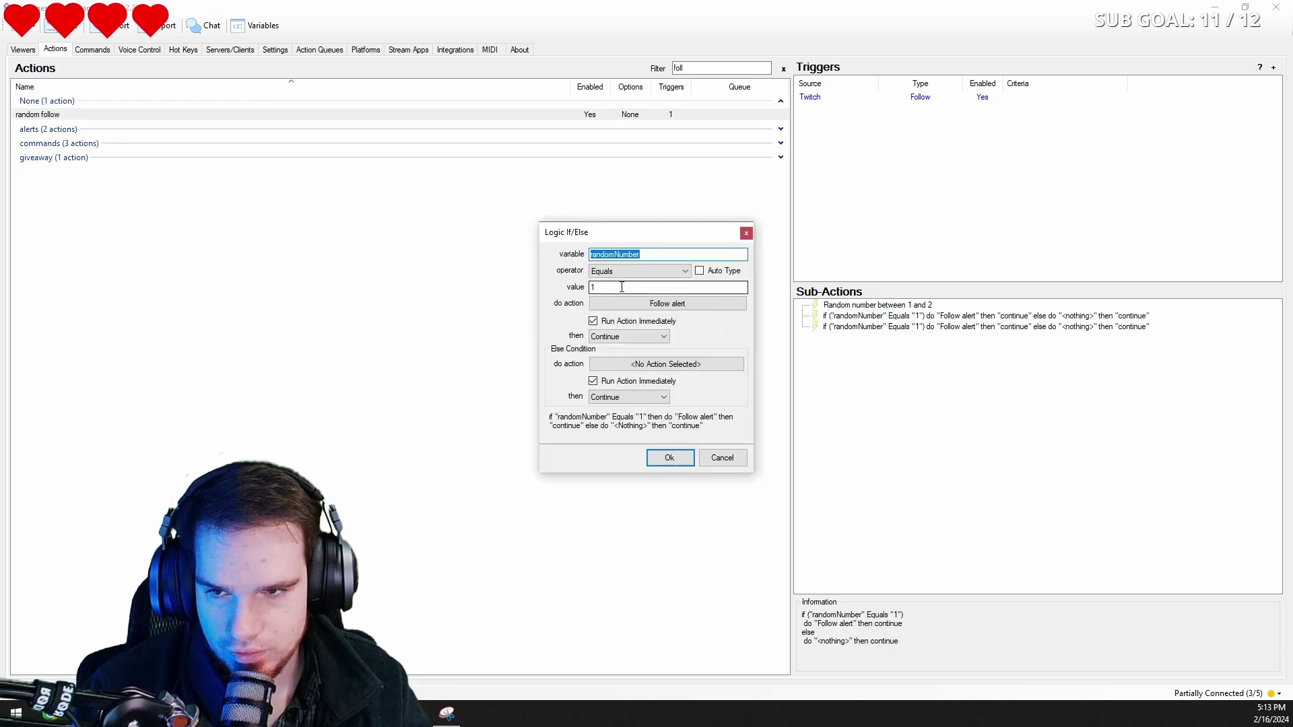
pyautogui.write('2')
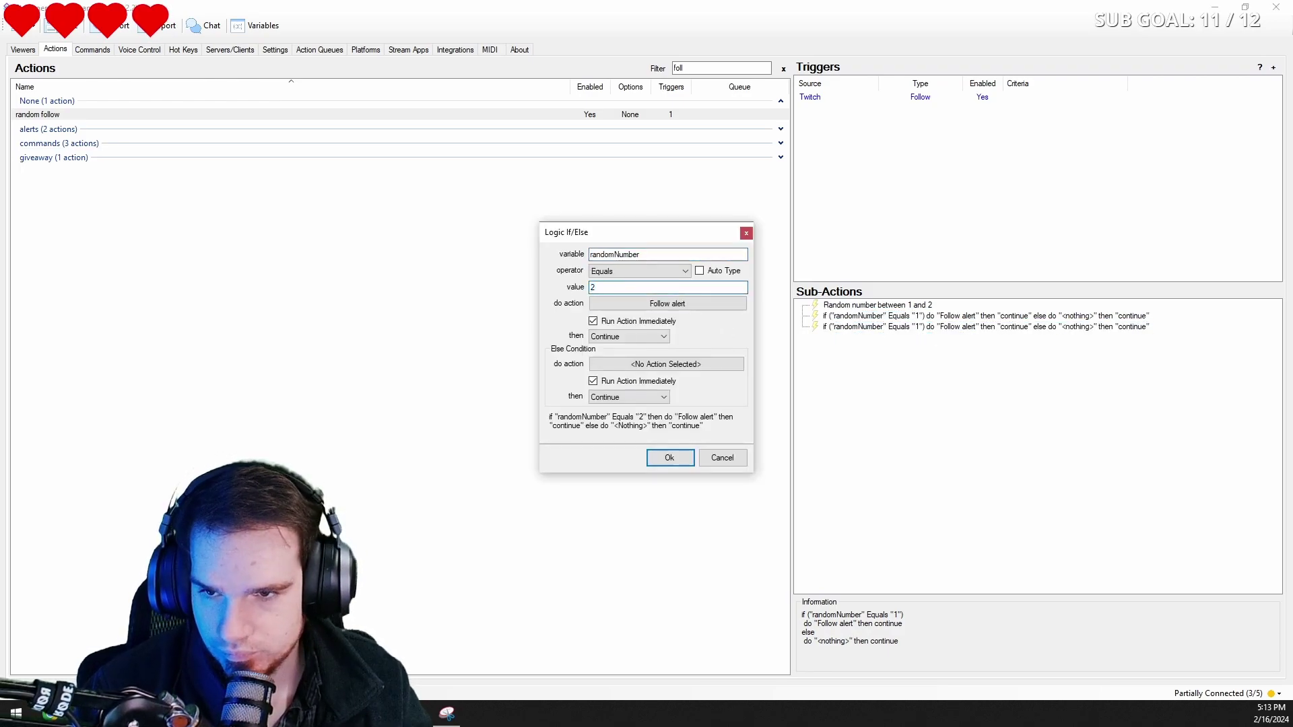
pyautogui.click(635, 306)
pyautogui.click(551, 462)
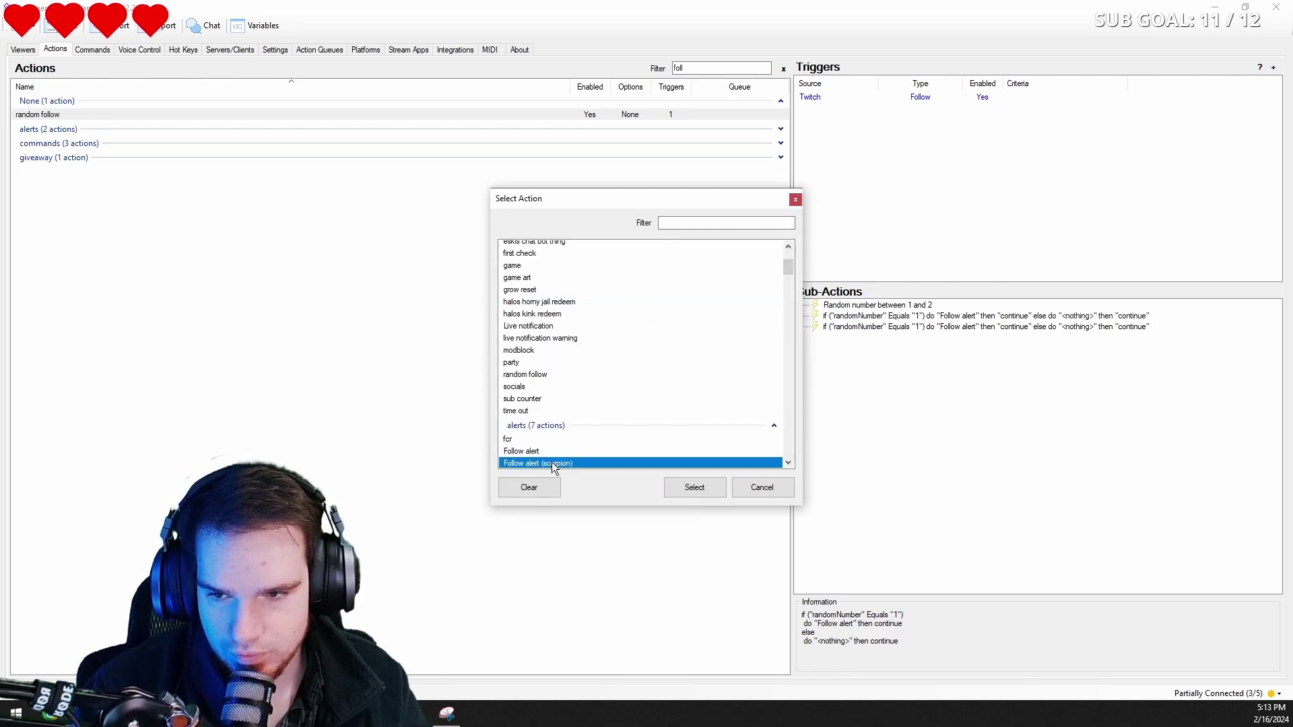
pyautogui.click(706, 490)
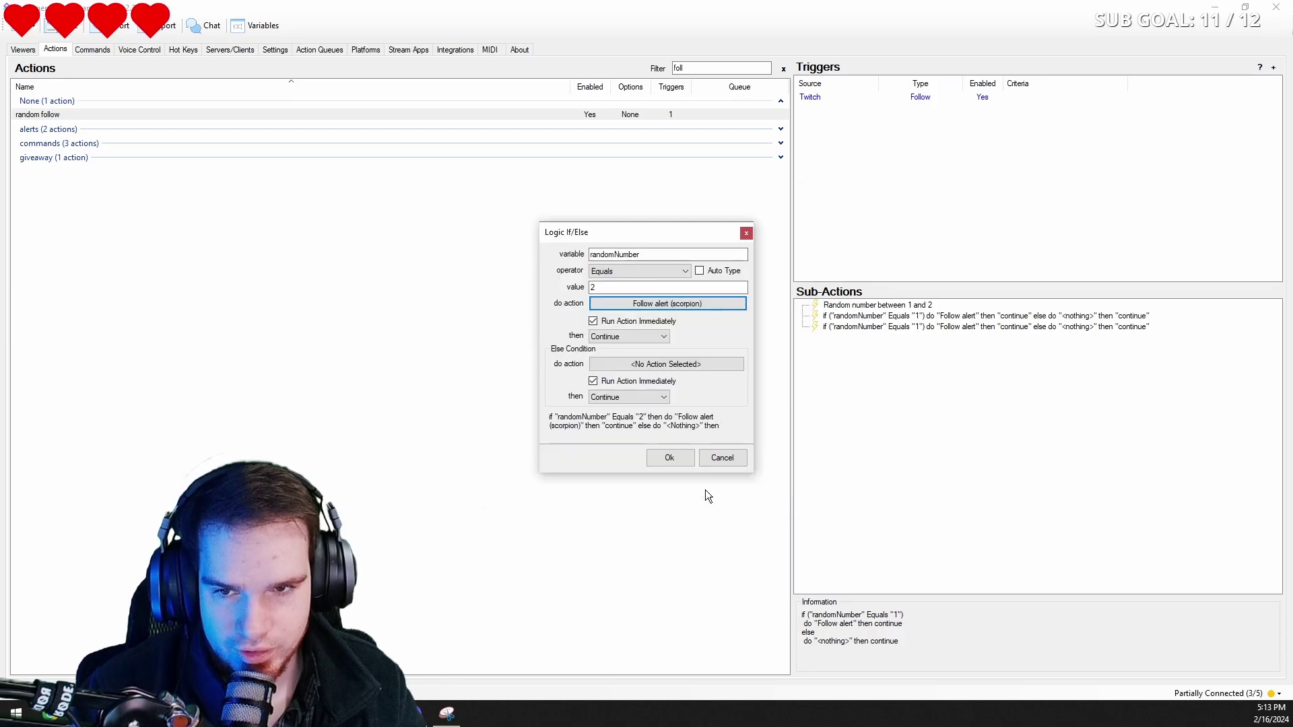
pyautogui.click(674, 459)
# Test the Twitch Follow trigger three times to see both the standard and scorpion alerts
pyautogui.rightClick(977, 94)
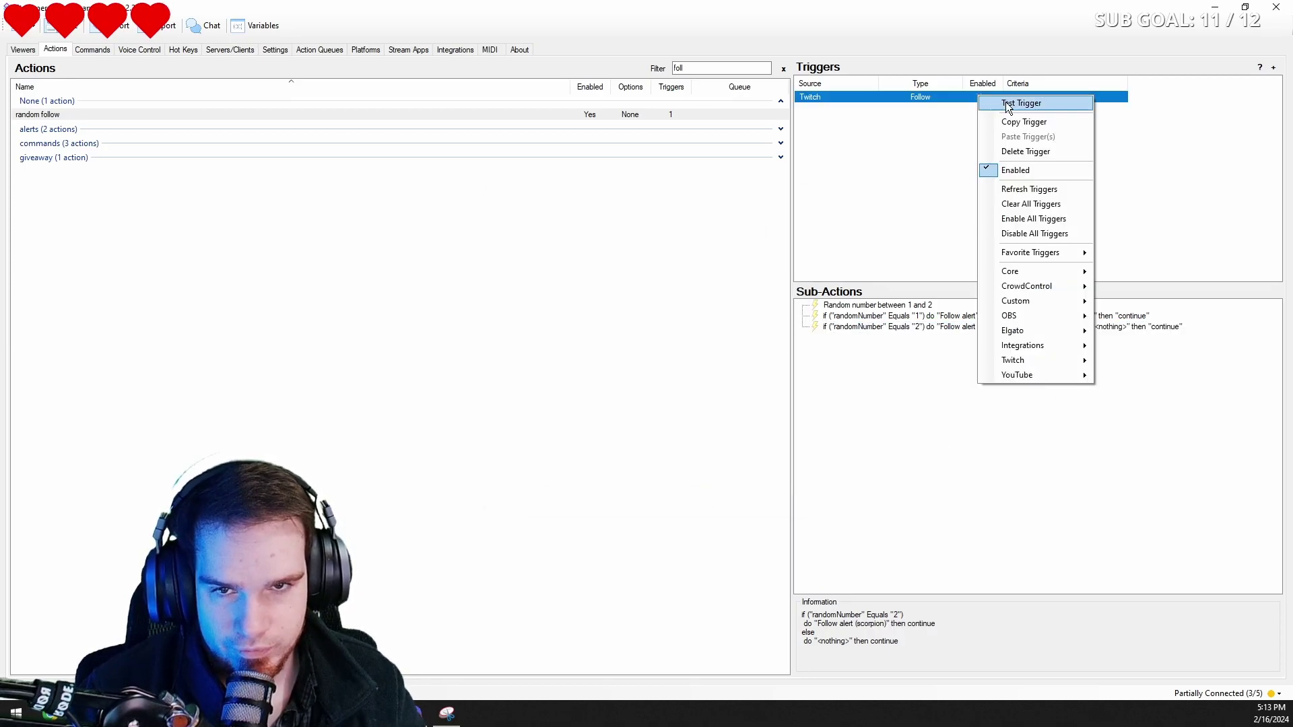
pyautogui.click(1005, 102)
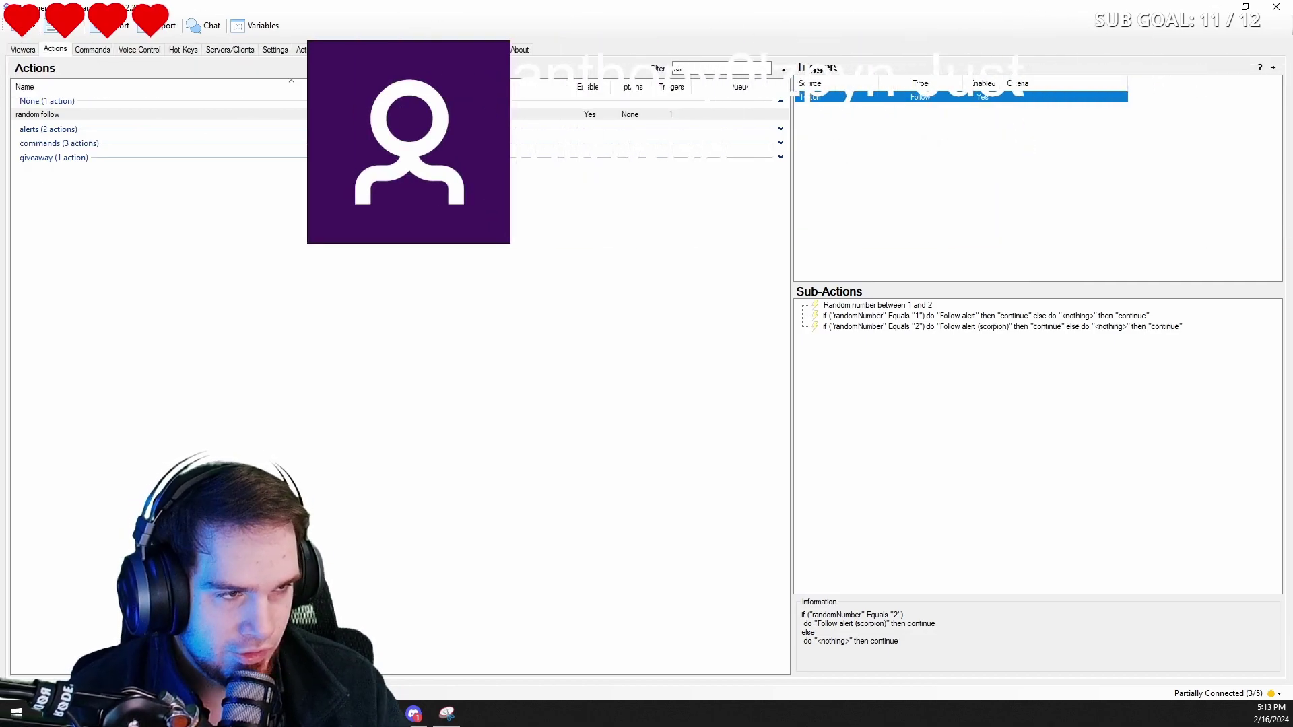
pyautogui.rightClick(991, 95)
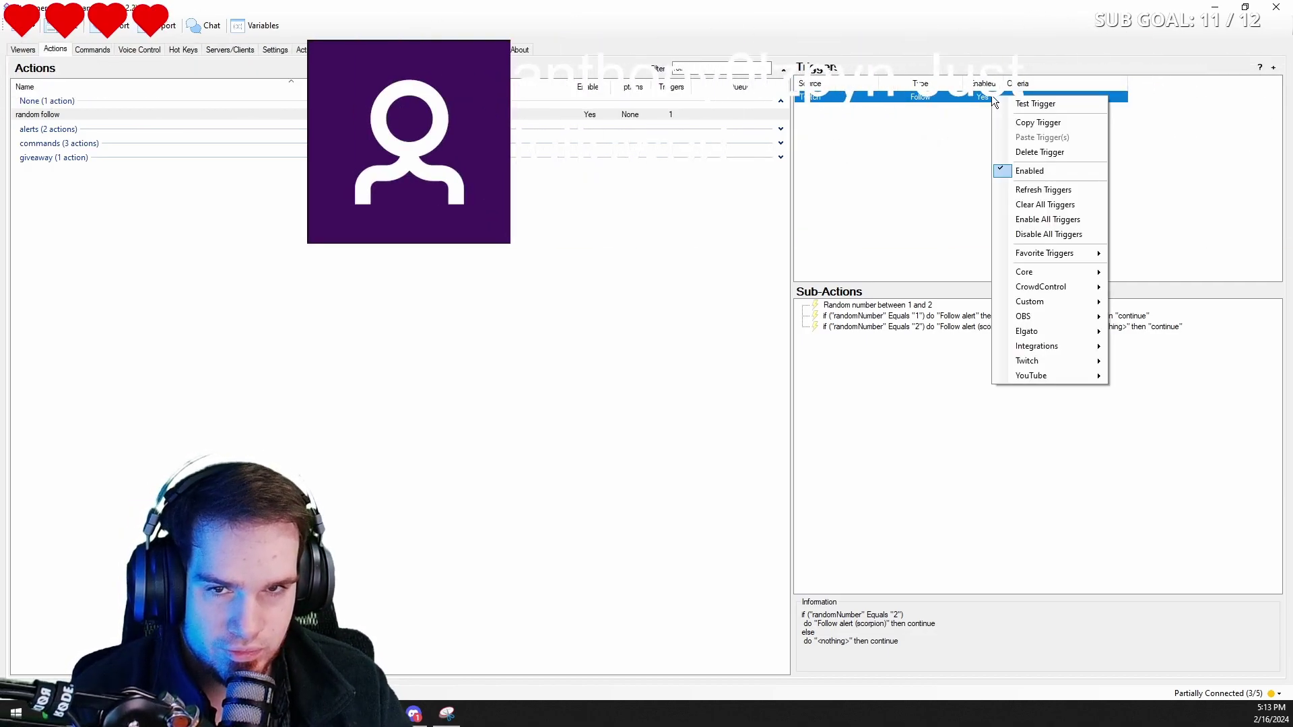
pyautogui.click(1034, 103)
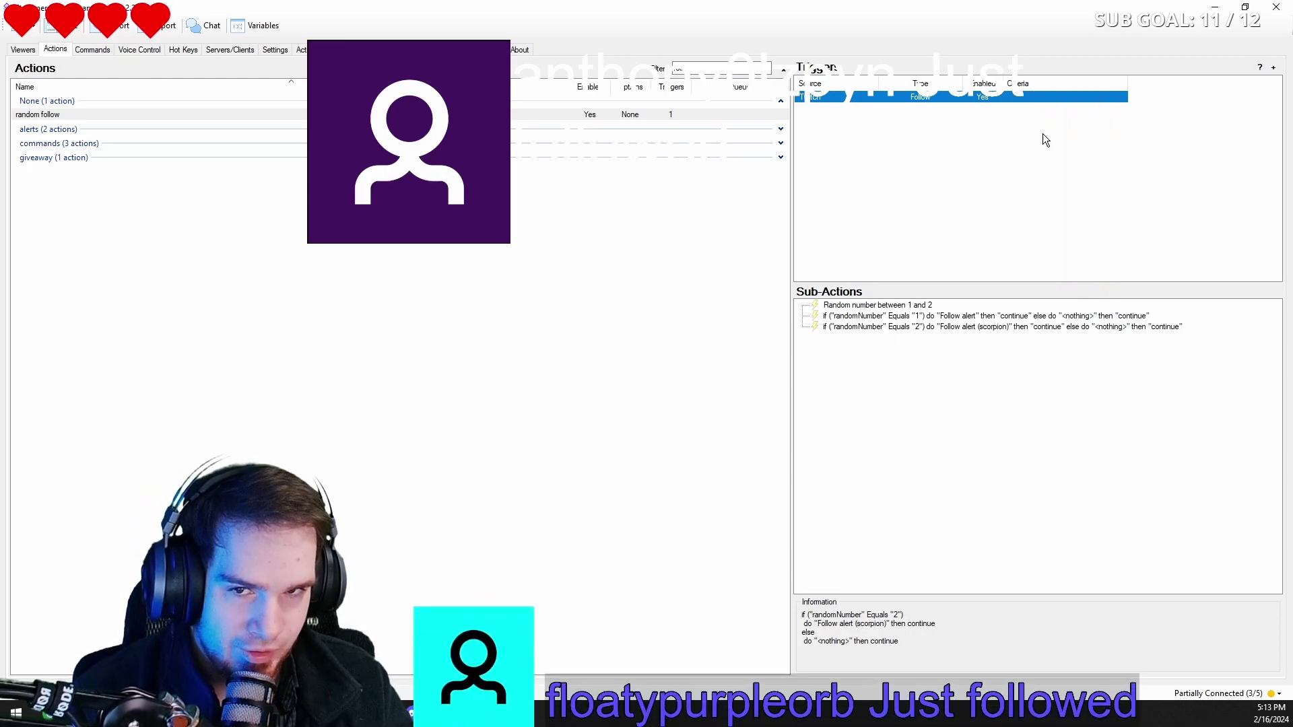
pyautogui.rightClick(1004, 95)
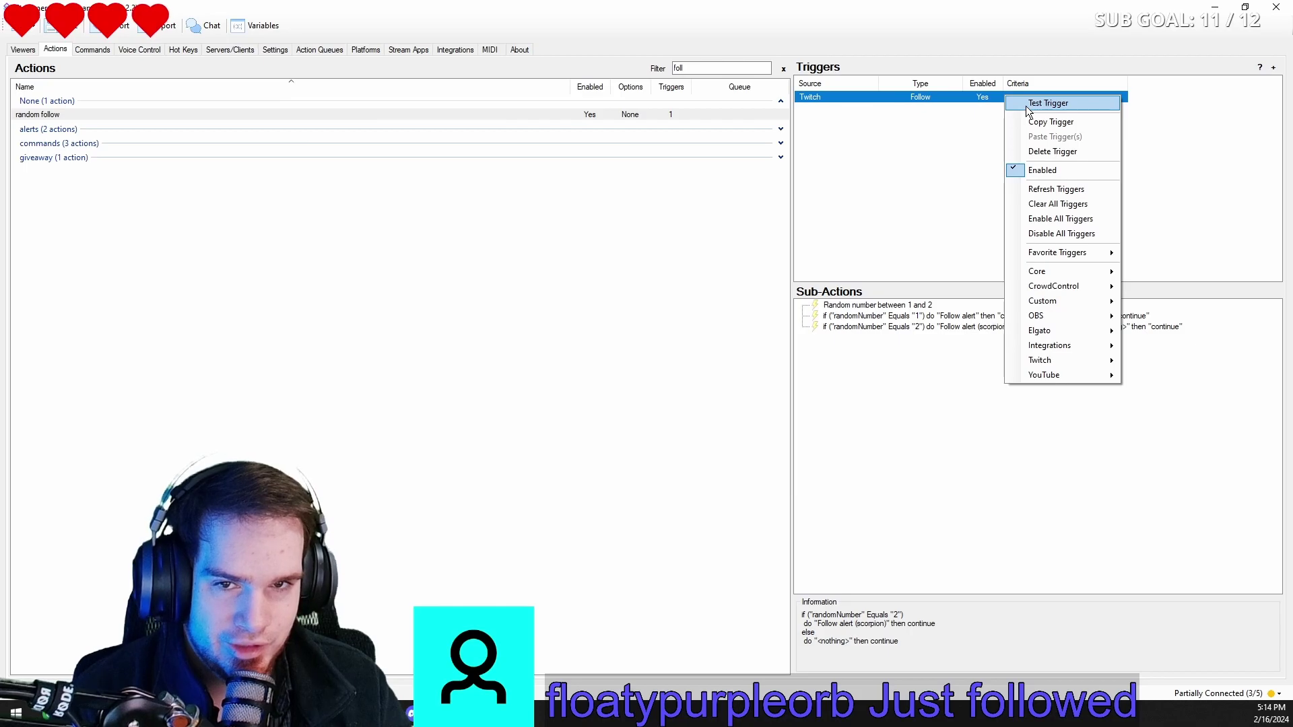
pyautogui.click(1028, 105)
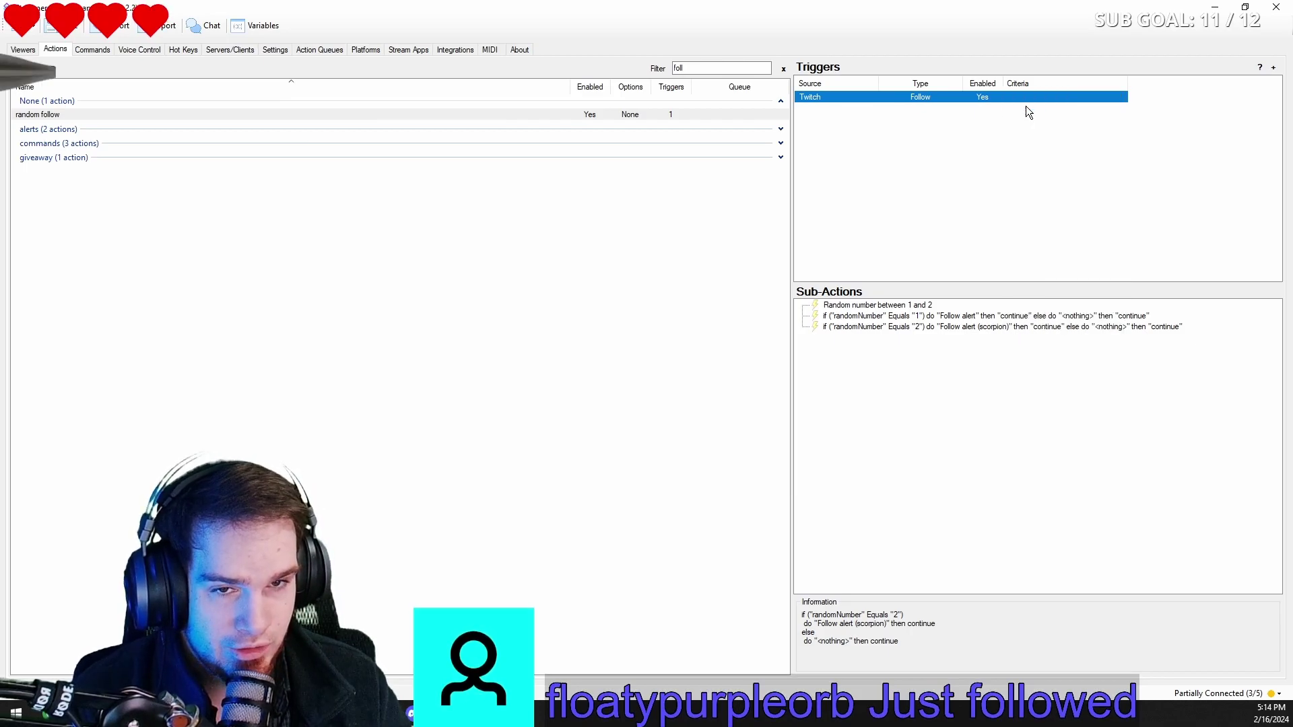